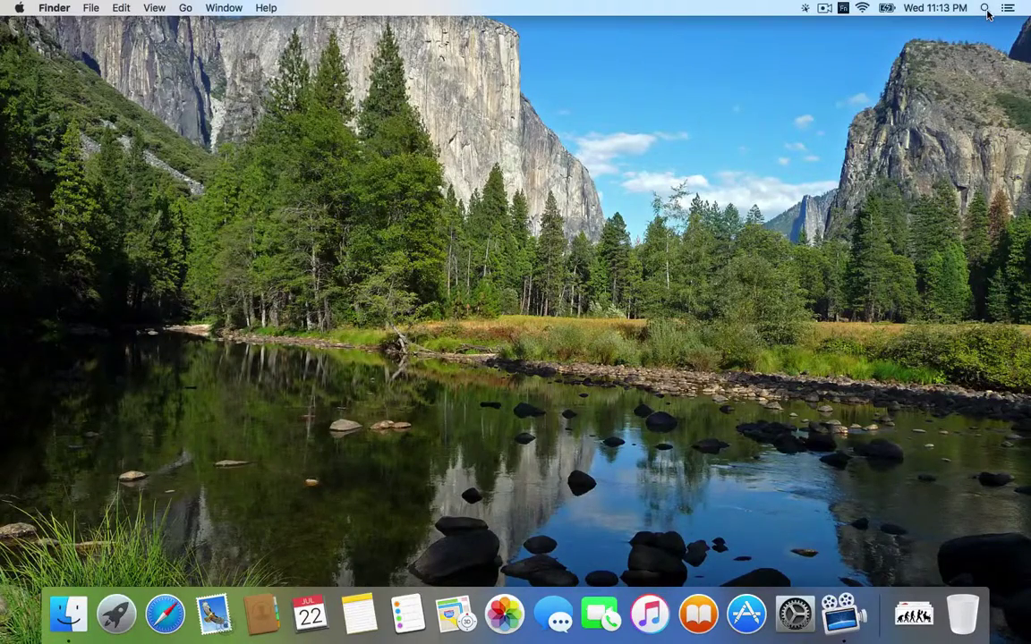
Open Spotlight from the menu-bar magnifier and move its empty search bar near the top.
left_click(985, 9)
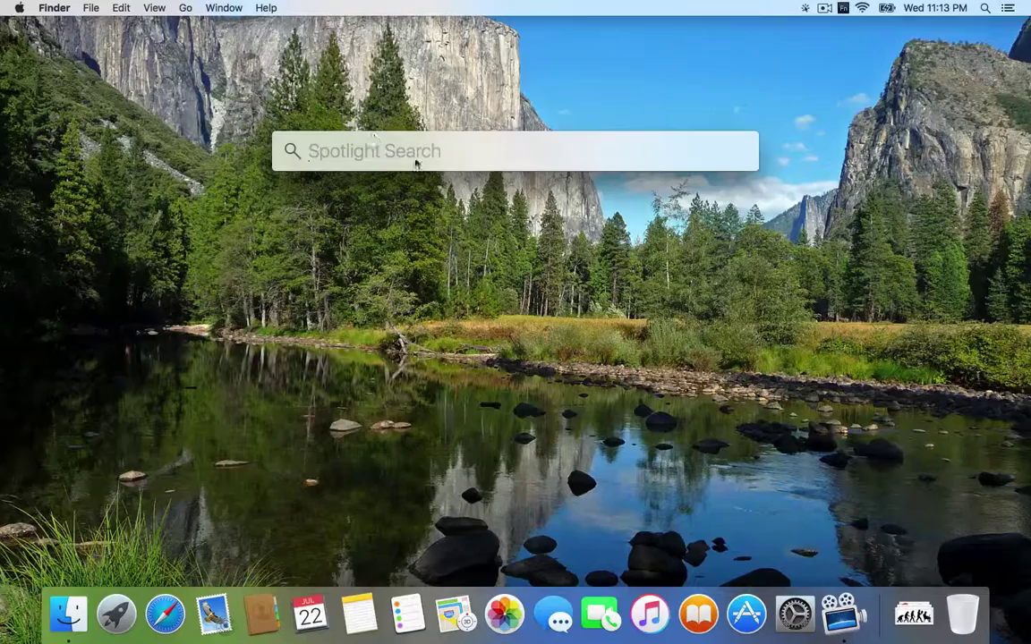
left_click_drag(501, 158, 475, 39)
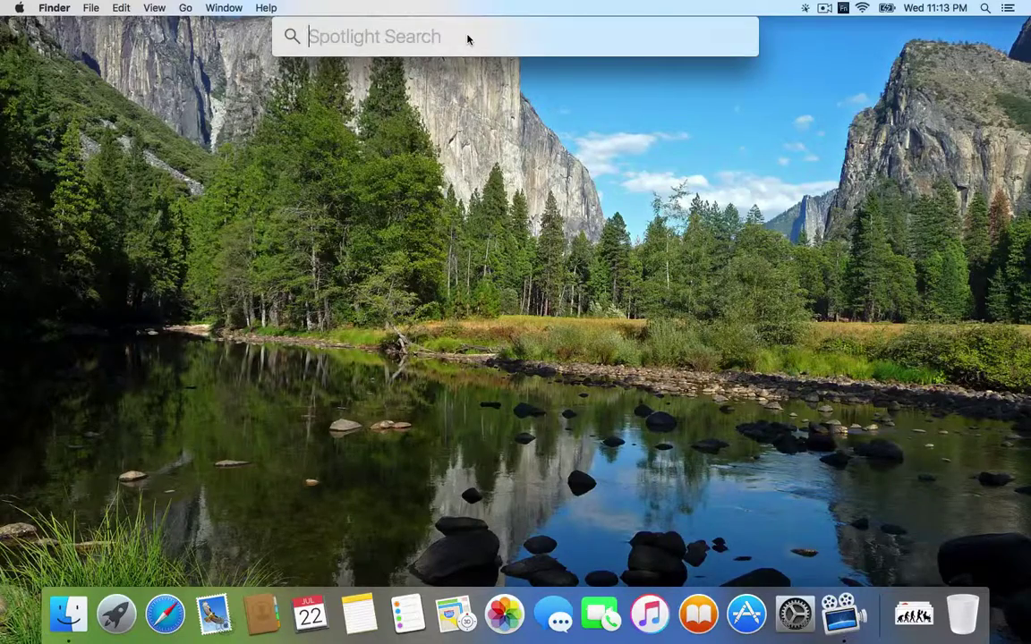
type("Brussel sprouts")
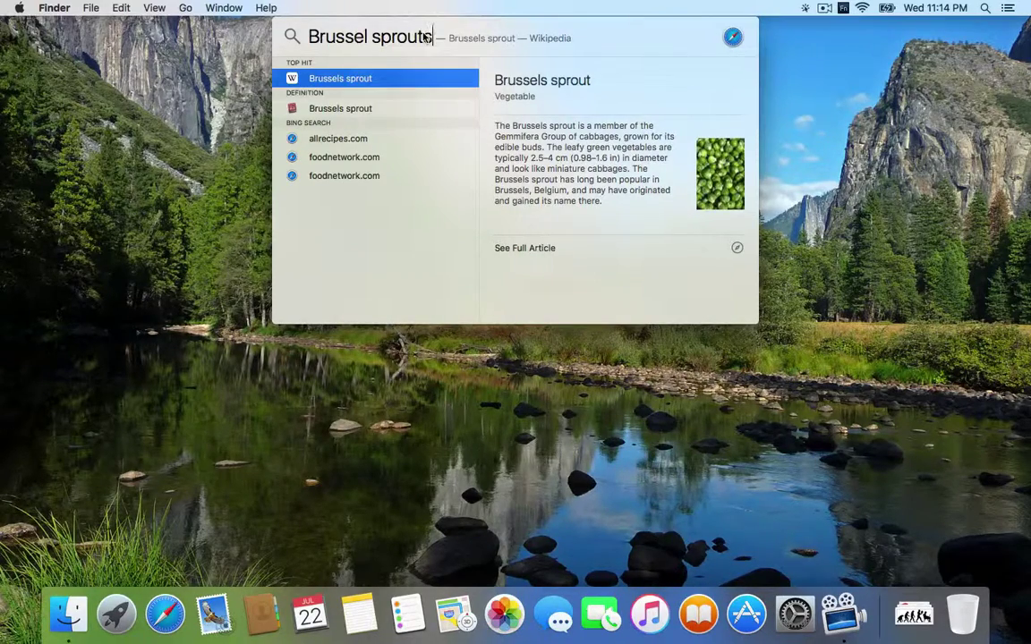
key("BackSpace")
key("BackSpace")
key("BackSpace")
key("BackSpace")
key("BackSpace")
key("BackSpace")
key("BackSpace")
key("BackSpace")
key("BackSpace")
key("BackSpace")
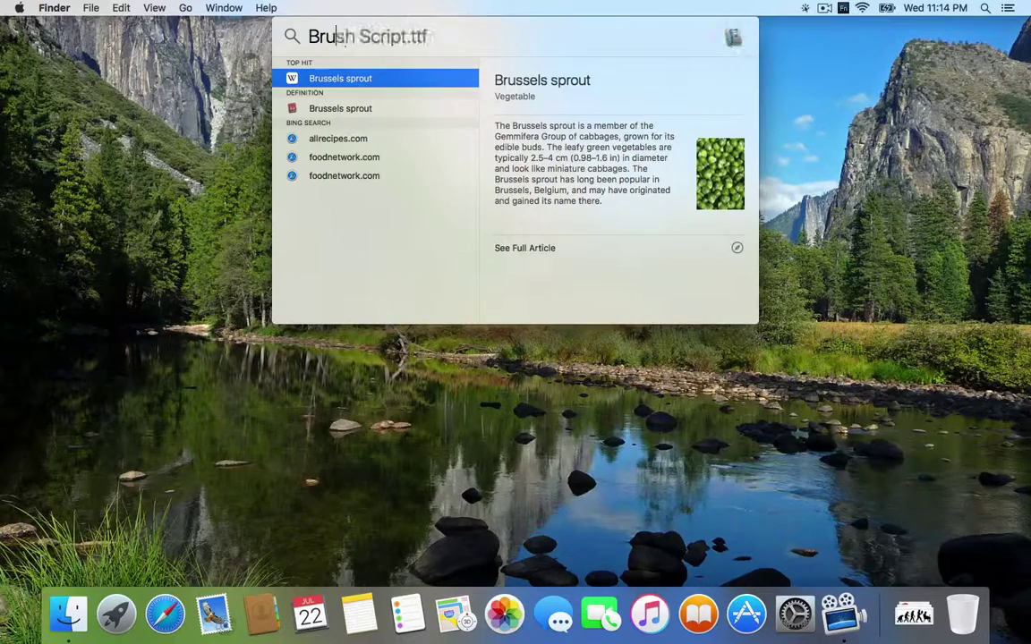
key("BackSpace")
key("BackSpace")
key("BackSpace")
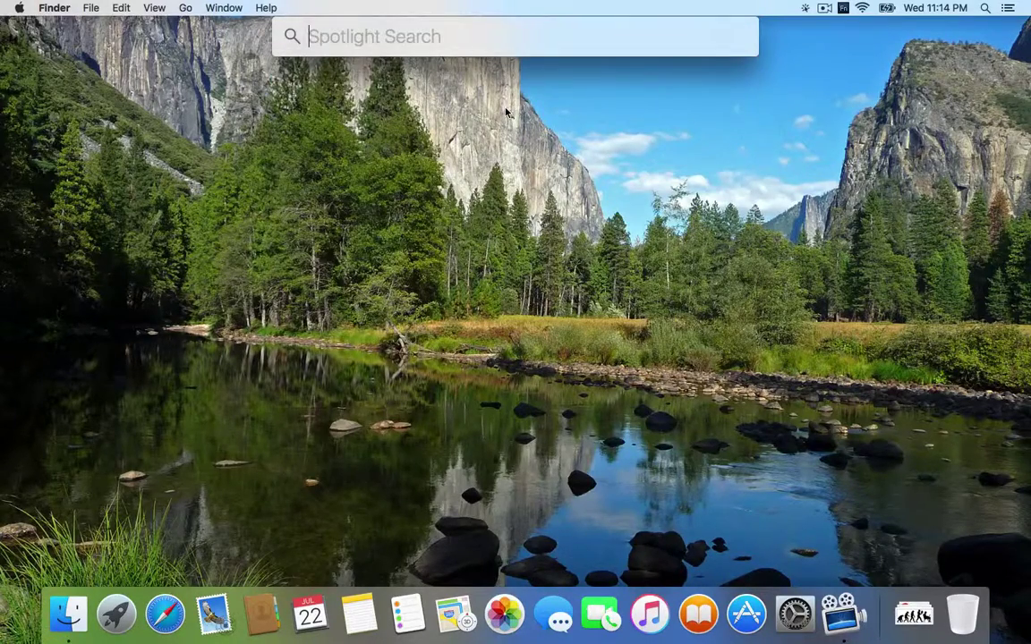
key("Escape")
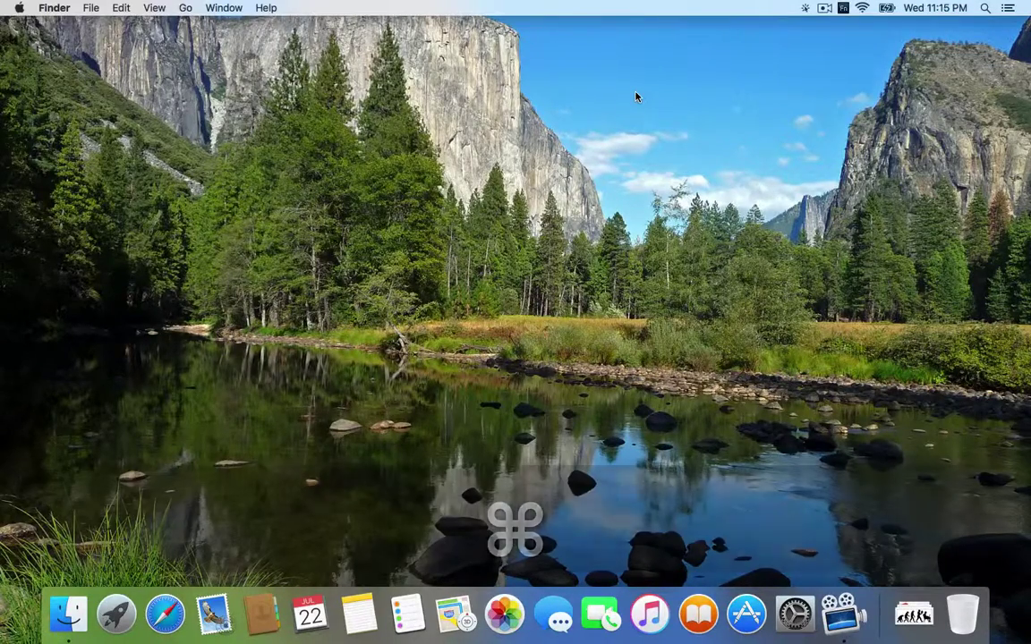
key("super+space")
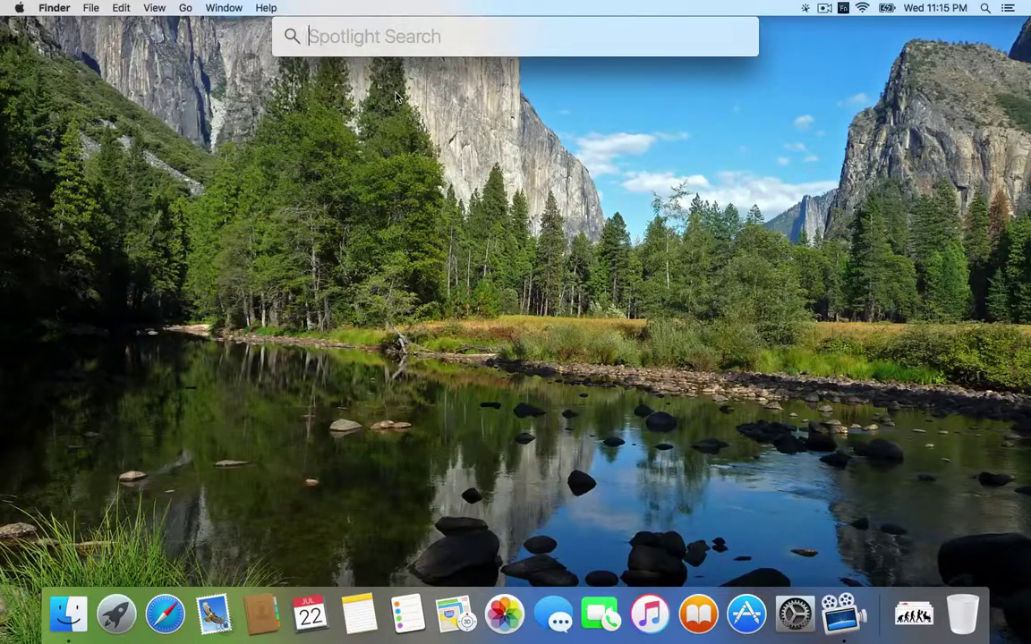
Search 'iron man 3', preview the imdb.com result, then return to the Iron Man 3 movie card.
type("iron man 3")
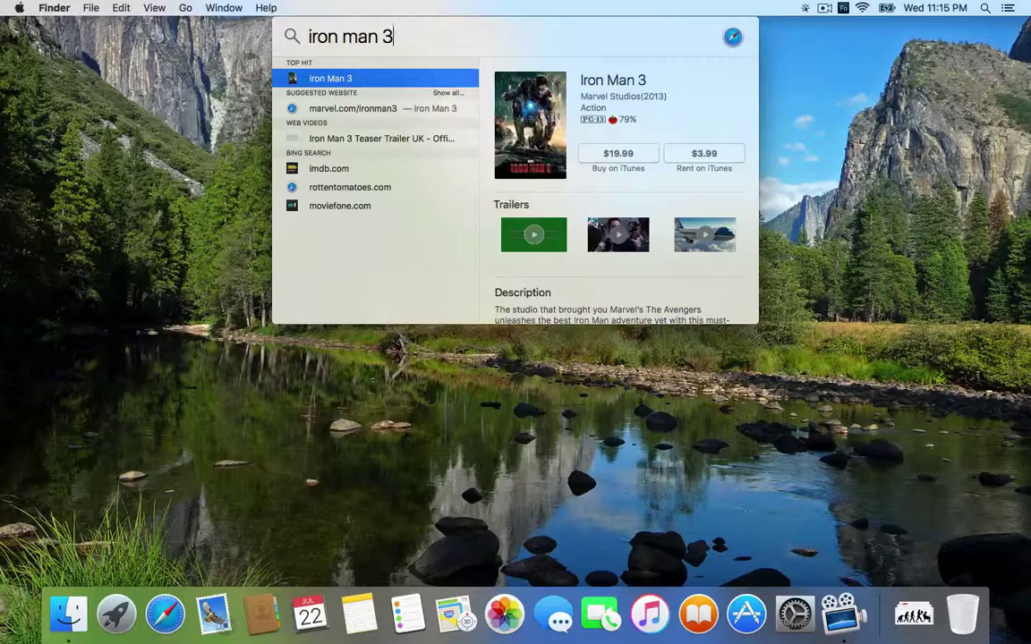
left_click(328, 173)
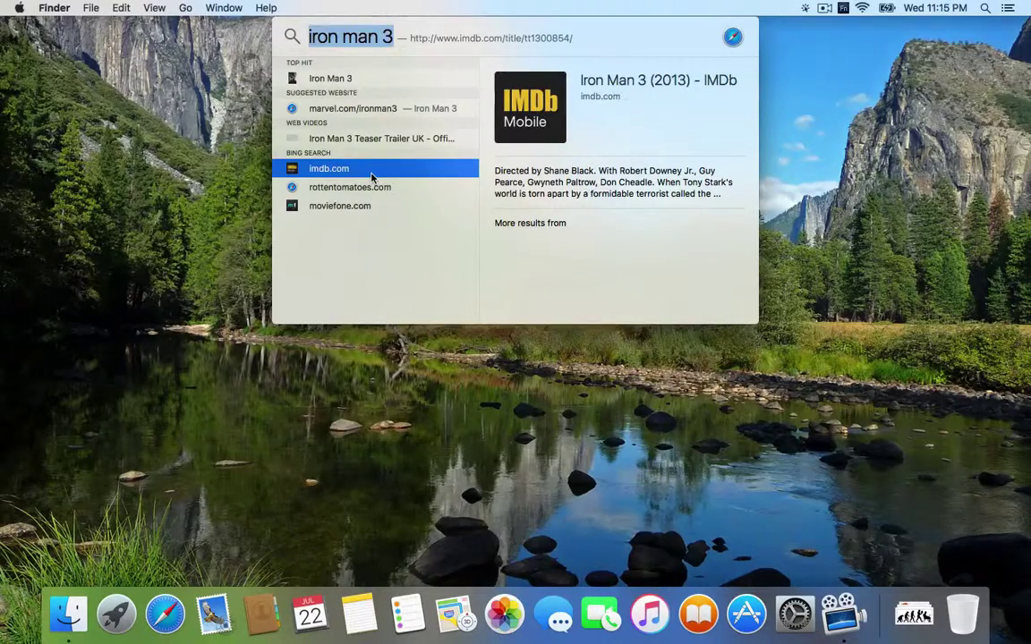
key("Up")
key("Up")
key("Up")
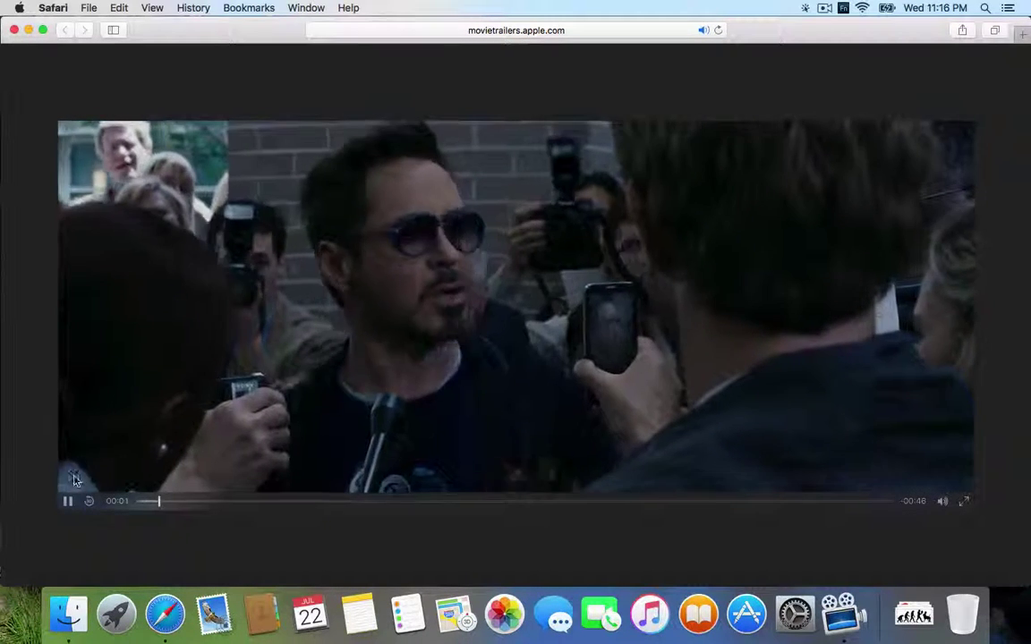
Pause the Iron Man 3 trailer and quit Safari.
left_click(67, 501)
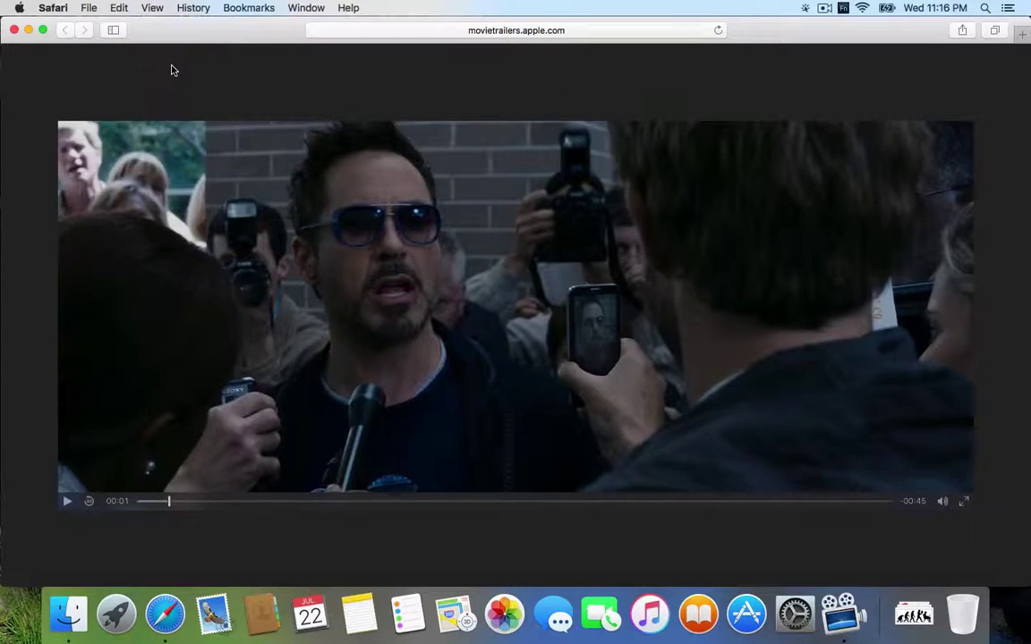
key("super+q")
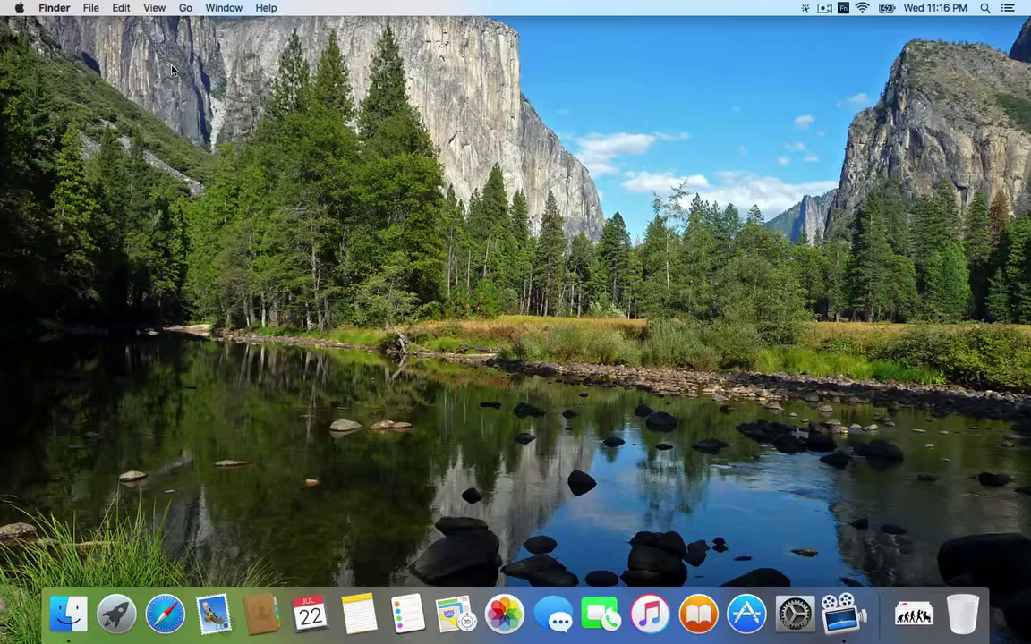
Reopen Spotlight, search 'pages' to surface the Pages app, then clear the query.
key("super+space")
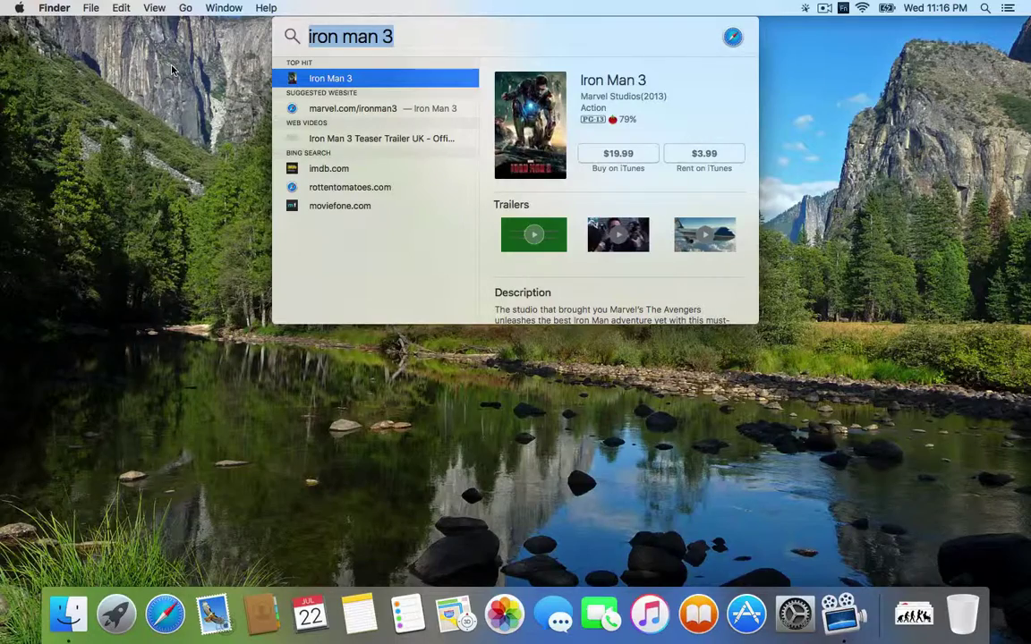
type("pages")
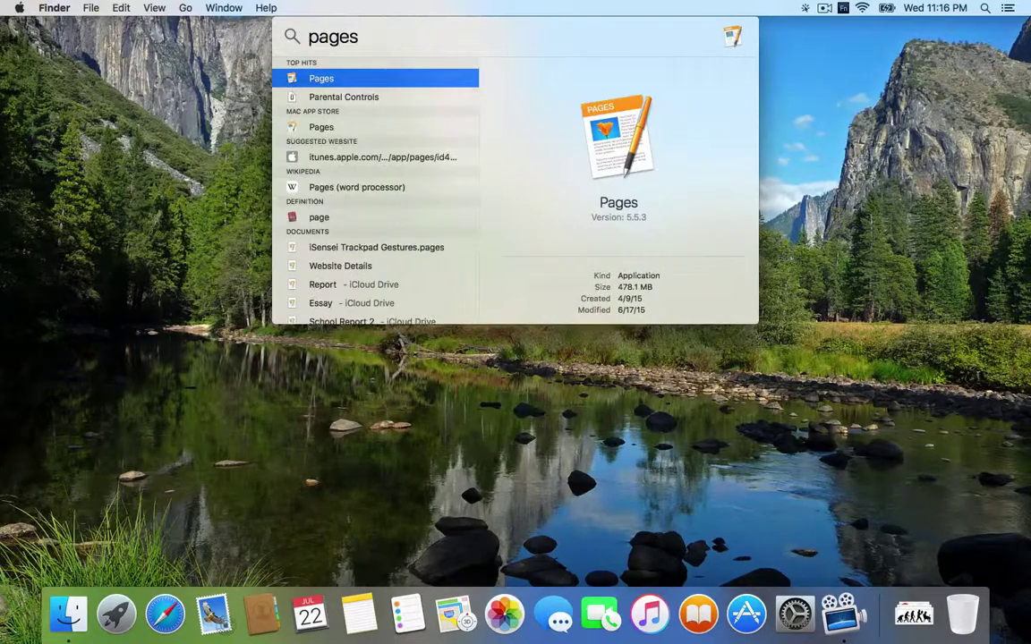
key("BackSpace")
key("BackSpace")
key("BackSpace")
key("BackSpace")
key("BackSpace")
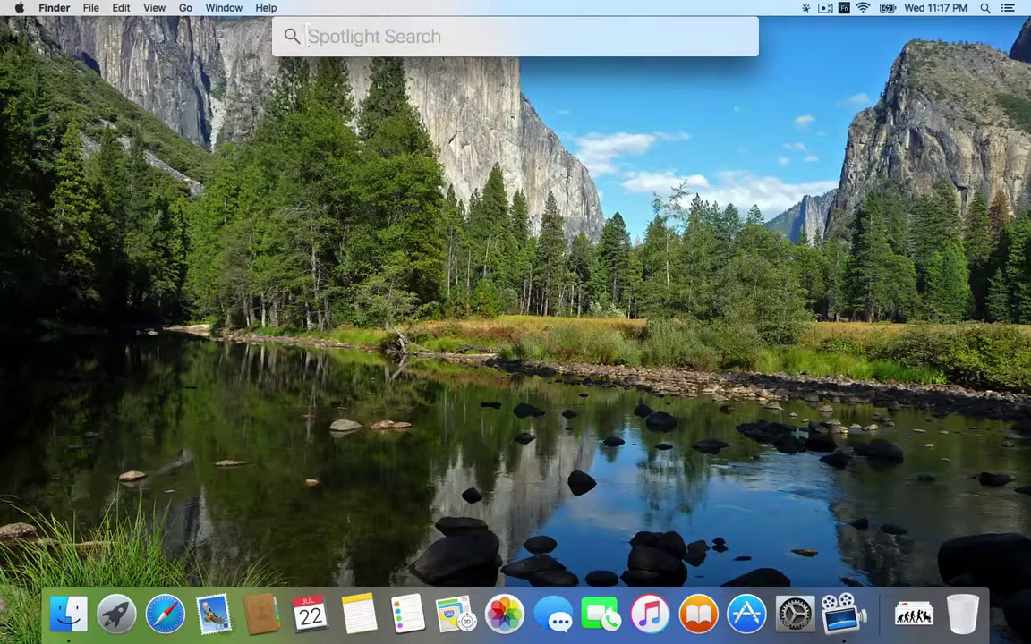
Look up contact 'Arlen', clear it, then search 'isensei' to preview isensei200.png.
type("Arlen")
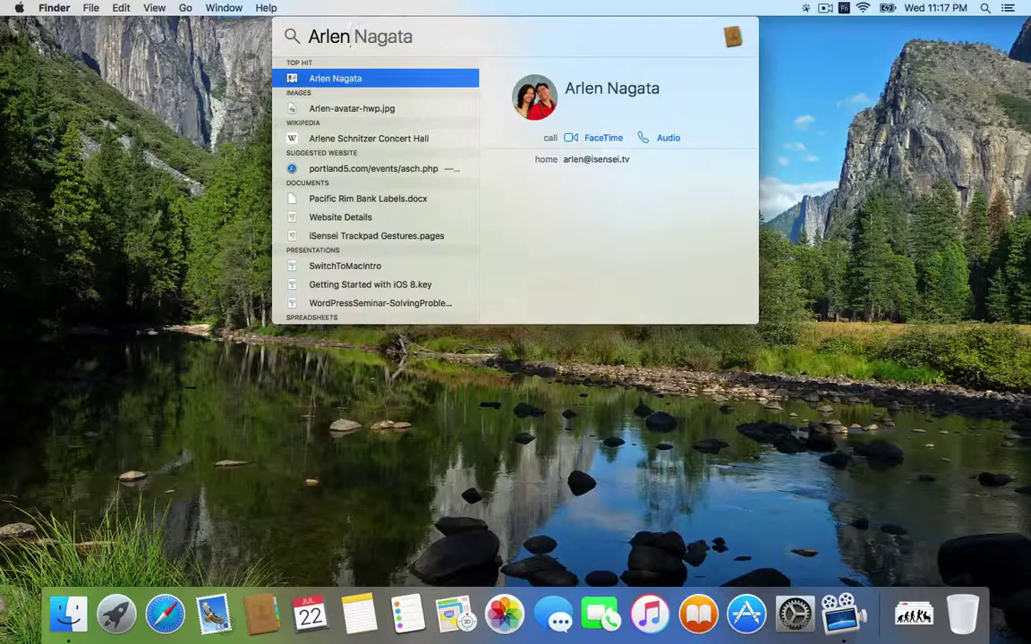
key("BackSpace")
key("BackSpace")
key("BackSpace")
key("BackSpace")
key("BackSpace")
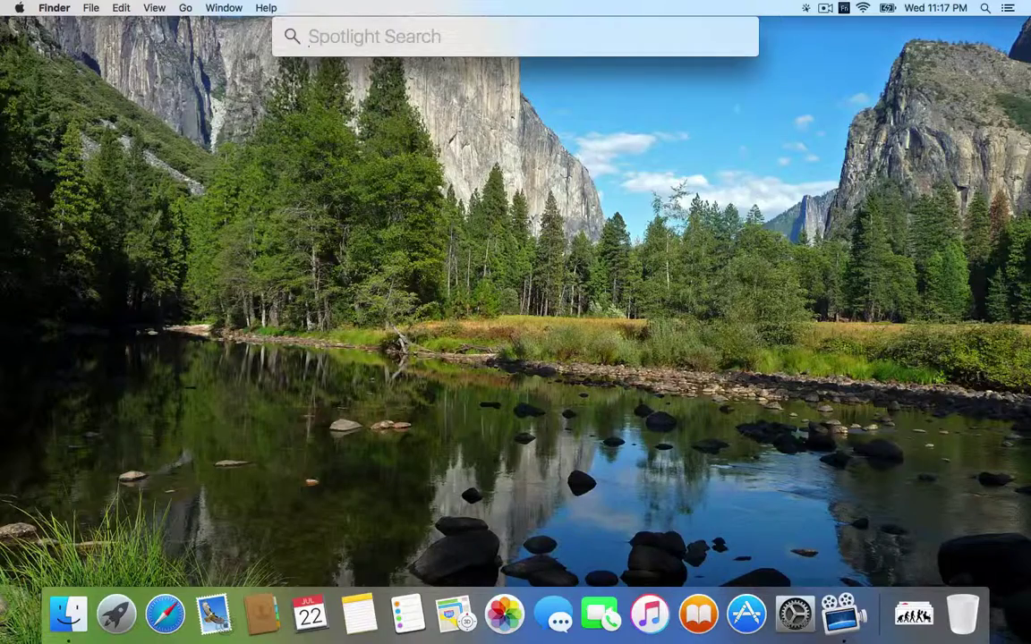
type("isensei")
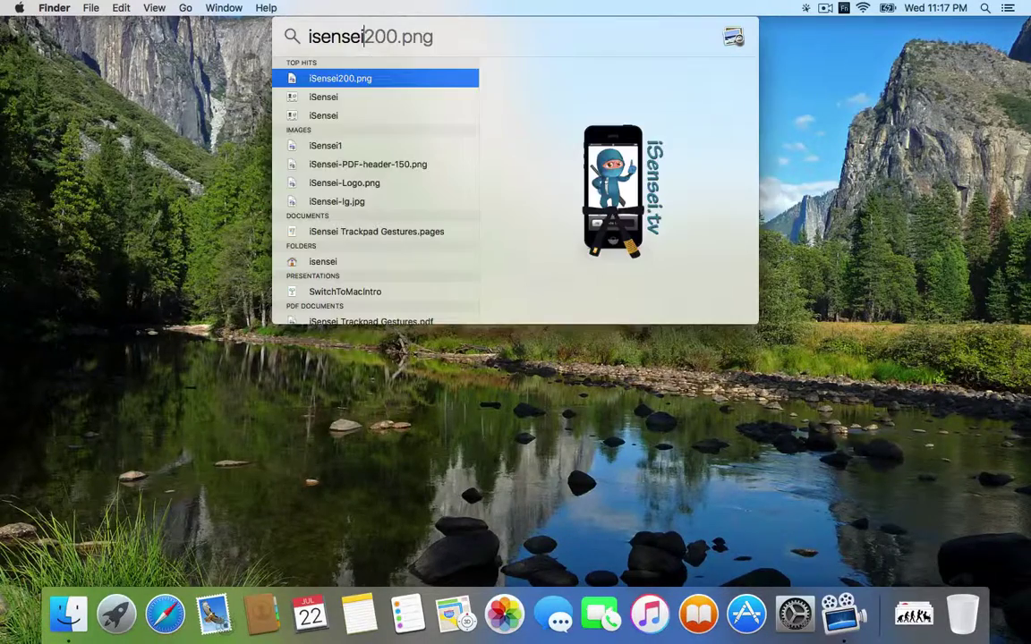